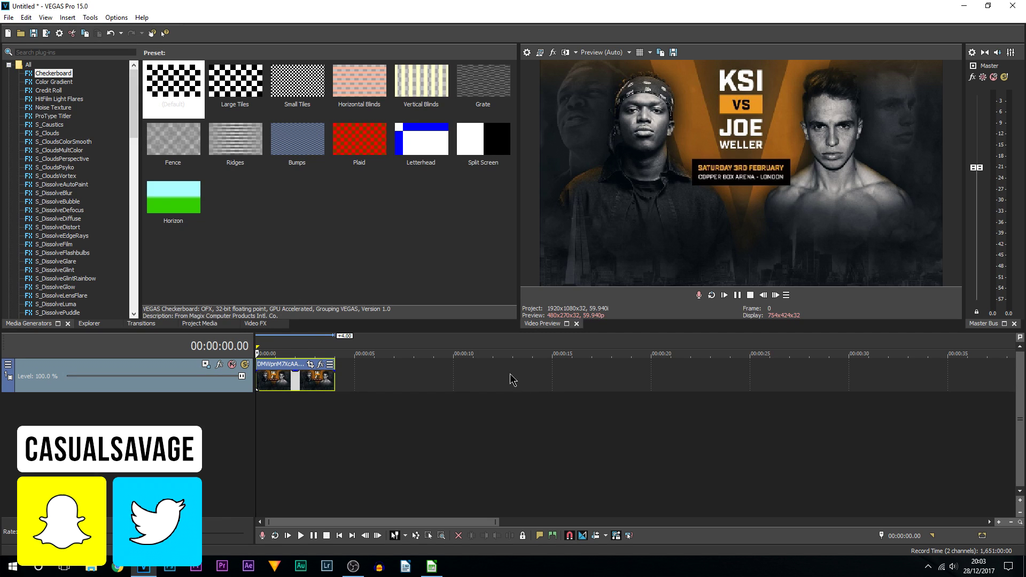
Step: Apply the Pinch/Punch 'Maximum Punch' preset from Video FX to the poster clip
left_click(255, 324)
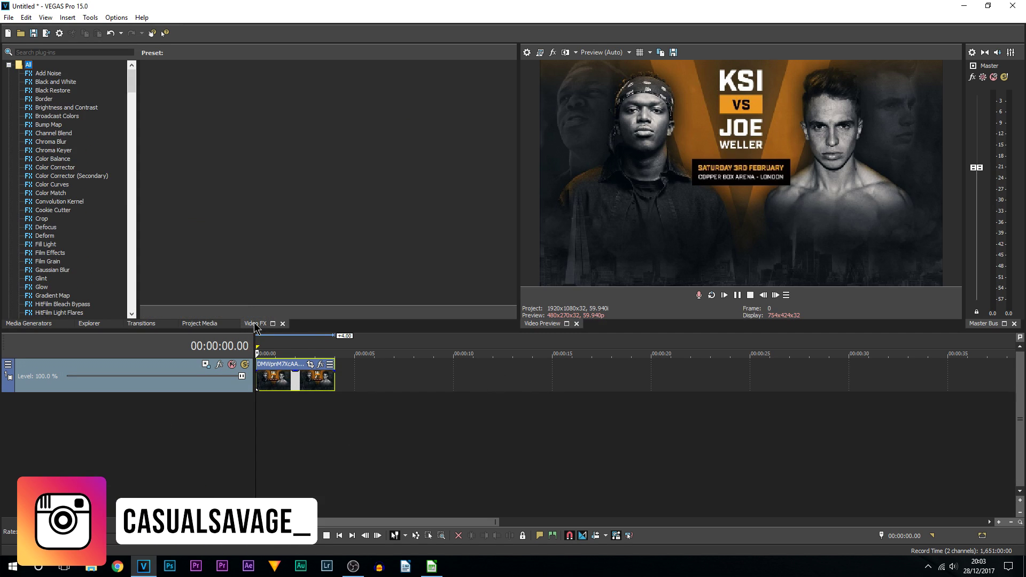
left_click_drag(131, 84, 126, 119)
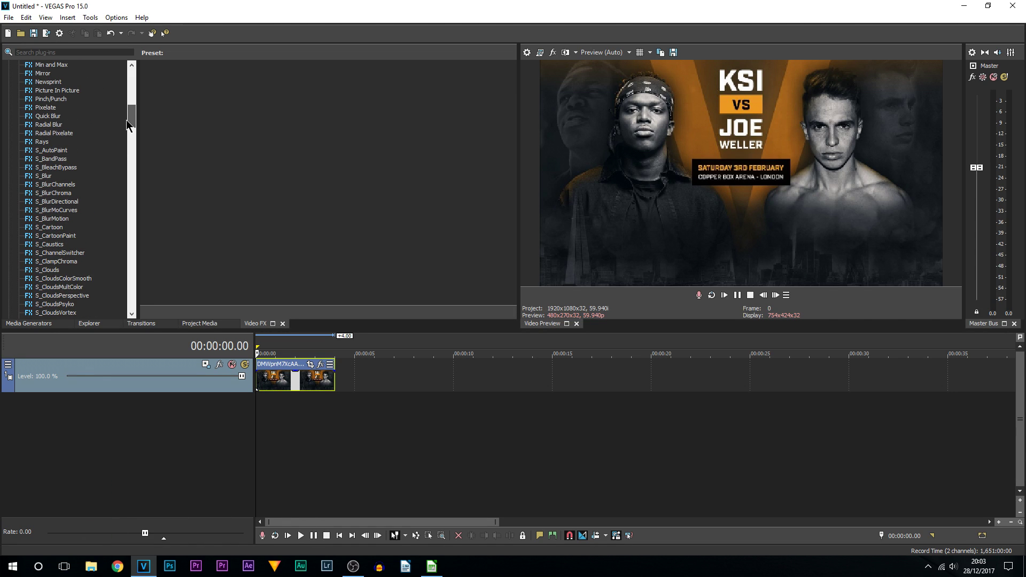
left_click(46, 99)
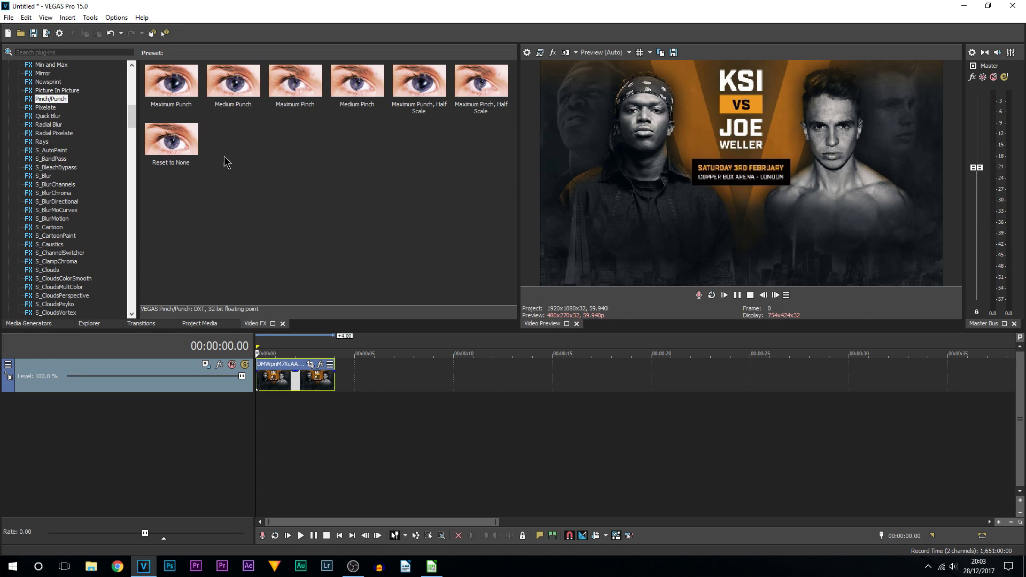
left_click_drag(166, 90, 284, 383)
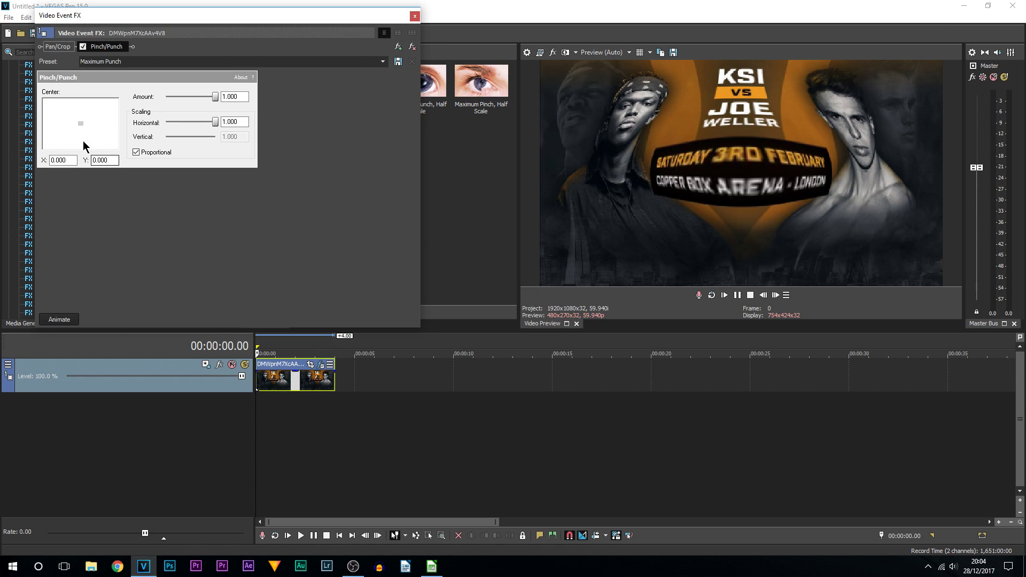
Step: Move the punch centre onto KSI's face and extend the poster clip to 10 seconds
mouse_move(80, 124)
left_mouse_down()
mouse_move(75, 112)
mouse_move(70, 119)
left_mouse_up()
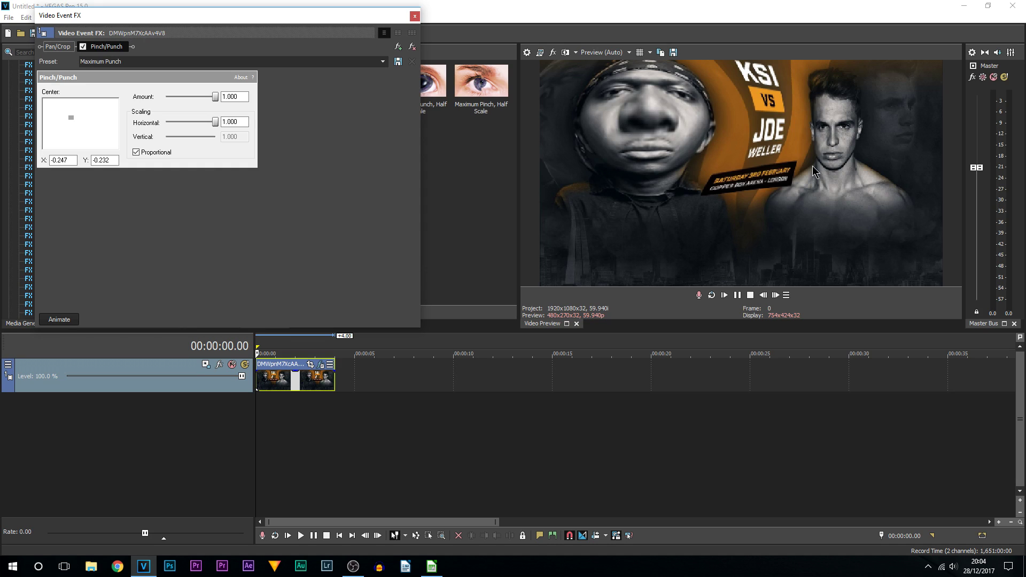
left_click_drag(334, 375, 454, 374)
Step: Return the playhead to 0 and turn on keyframe animation for Pinch/Punch
left_click(262, 353)
left_click(257, 354)
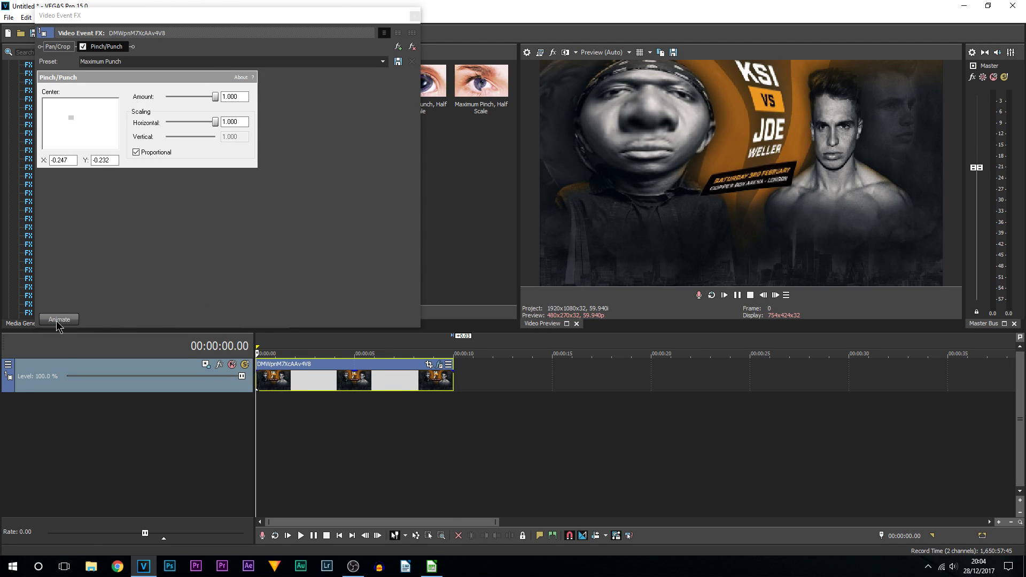
left_click(57, 321)
Step: Add a keyframe at 1 second and set Amount to 0.000 at 0 seconds
left_click_drag(114, 231, 142, 234)
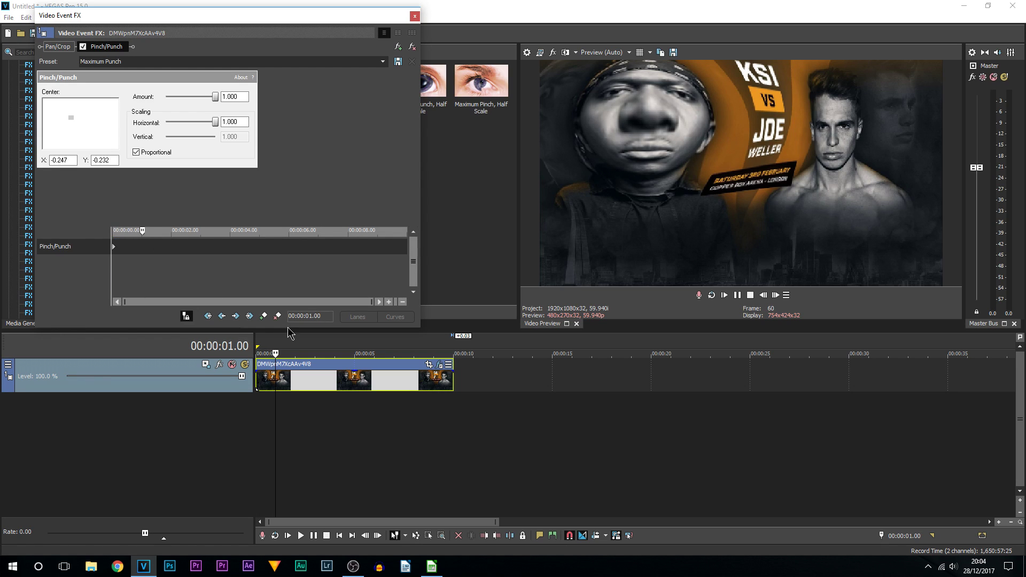
left_click(263, 316)
left_click(114, 247)
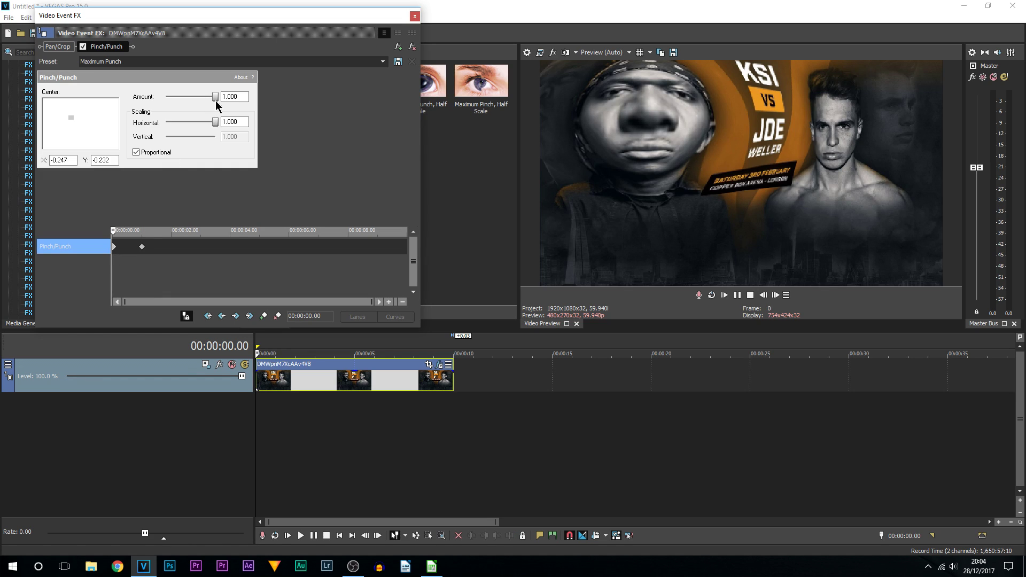
left_click(236, 98)
type("0")
key("Return")
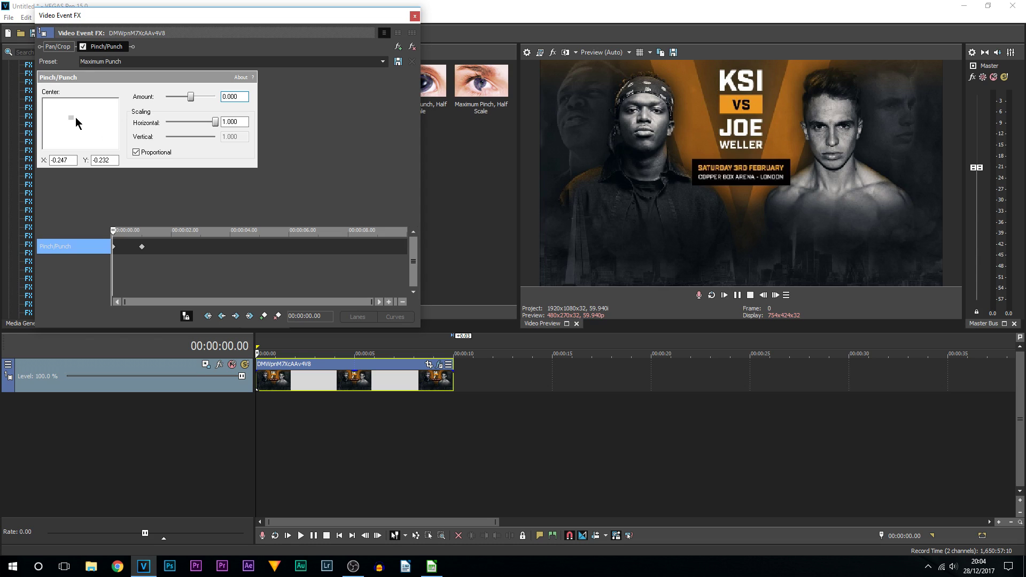
Step: Set Amount to -1.000 at 1 second and 1.000 at 2 seconds, creating a 3-second keyframe
left_click(141, 247)
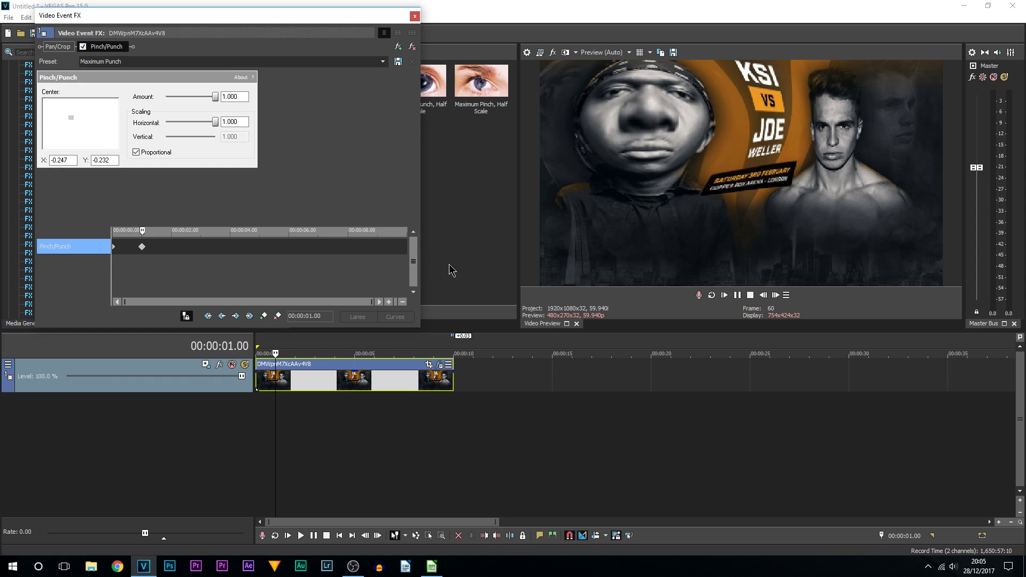
left_click_drag(214, 97, 166, 97)
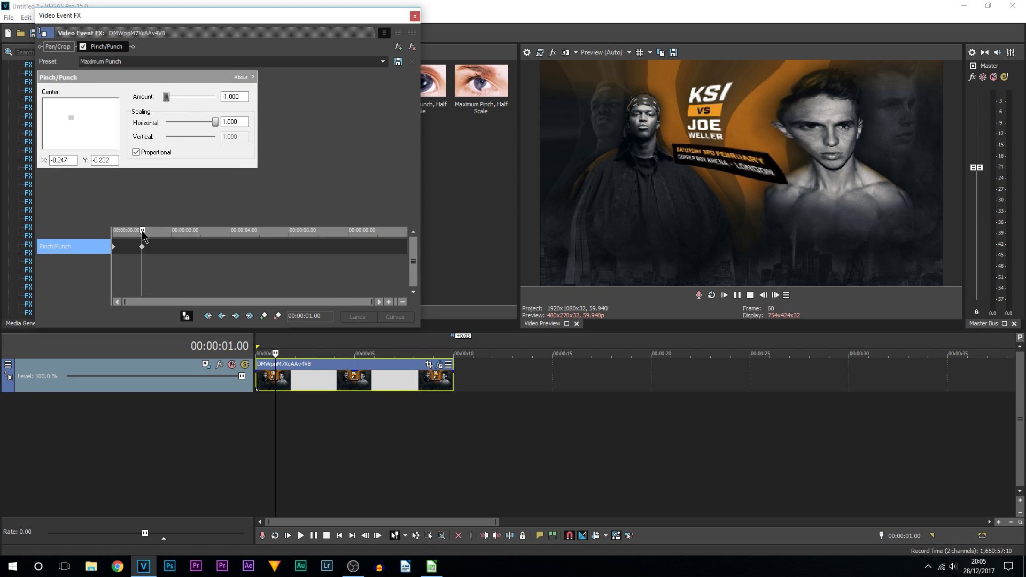
left_click_drag(143, 231, 172, 231)
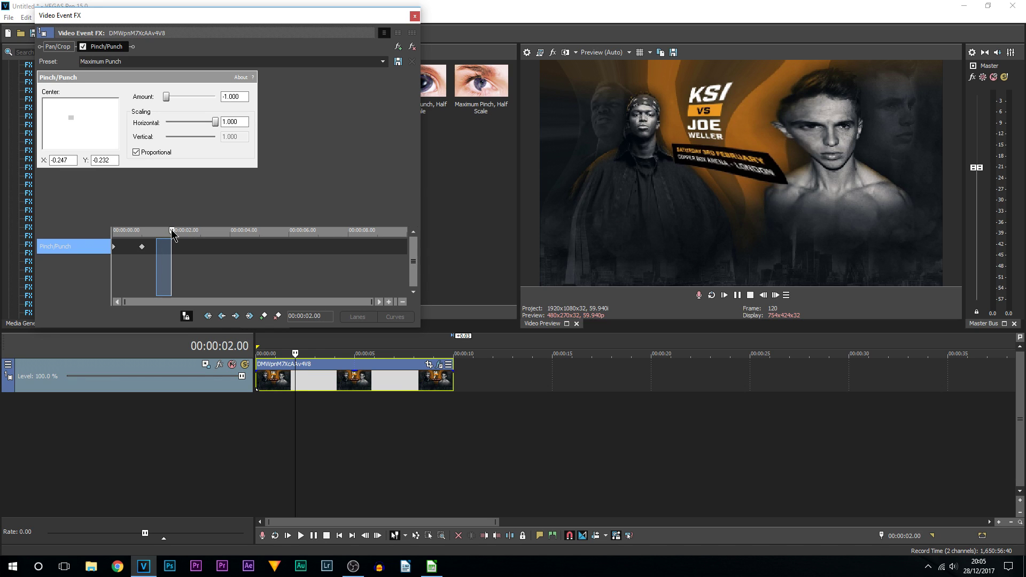
left_click_drag(166, 97, 260, 97)
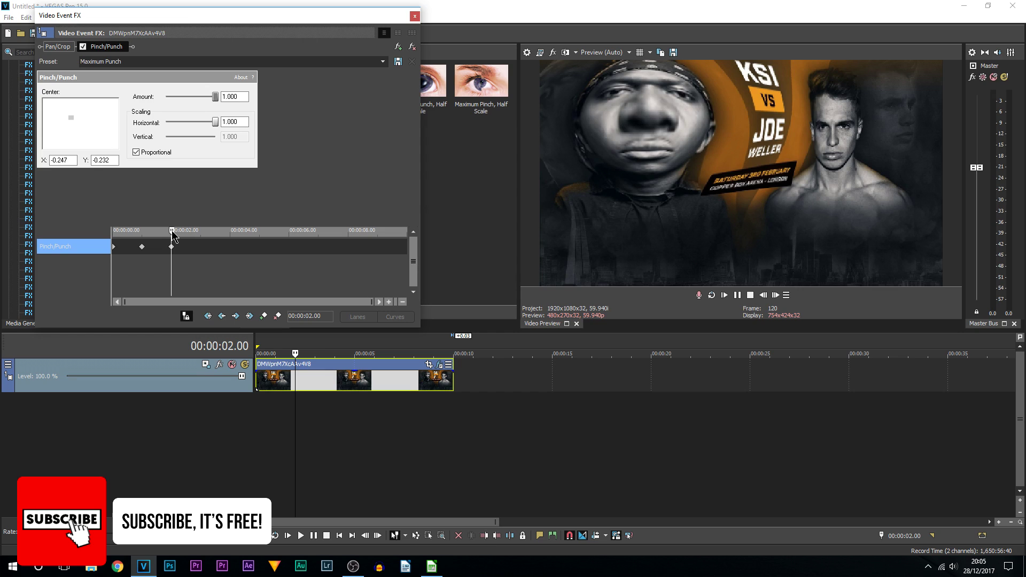
left_click_drag(172, 233, 201, 233)
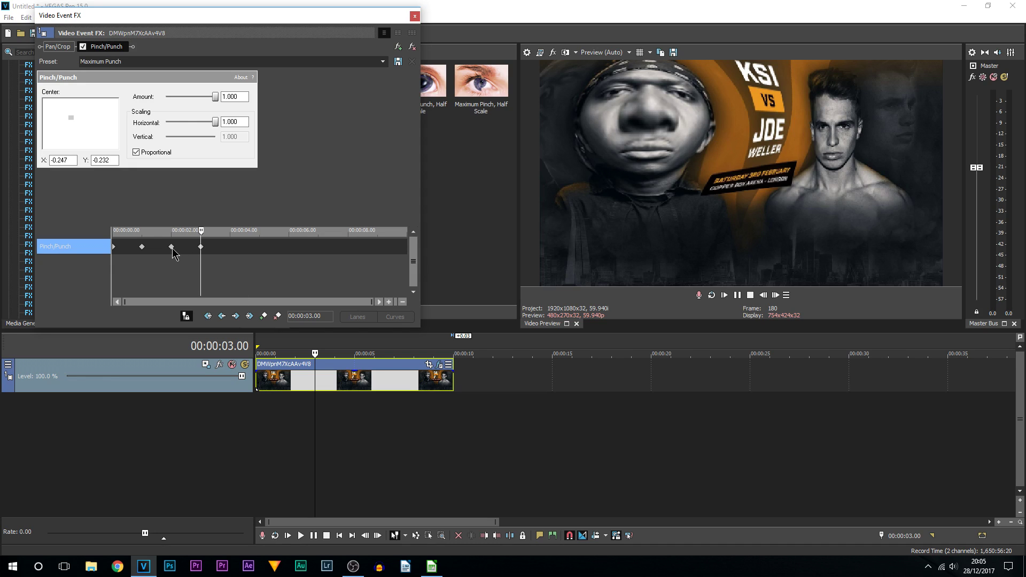
Step: Step through the keyframes at 0, 1, 2 and 3 seconds to verify their Amounts
left_click(117, 249)
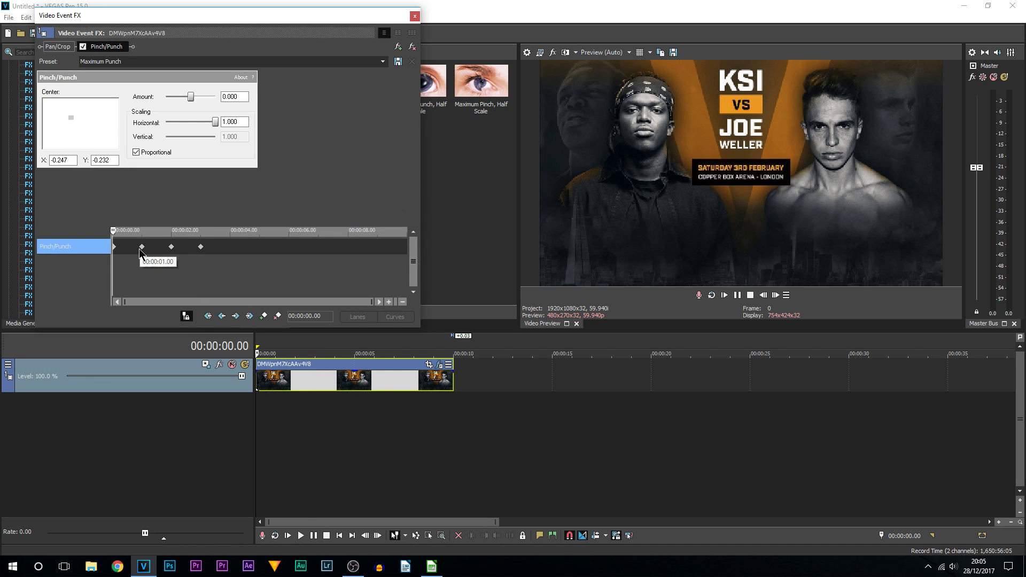
left_click(140, 247)
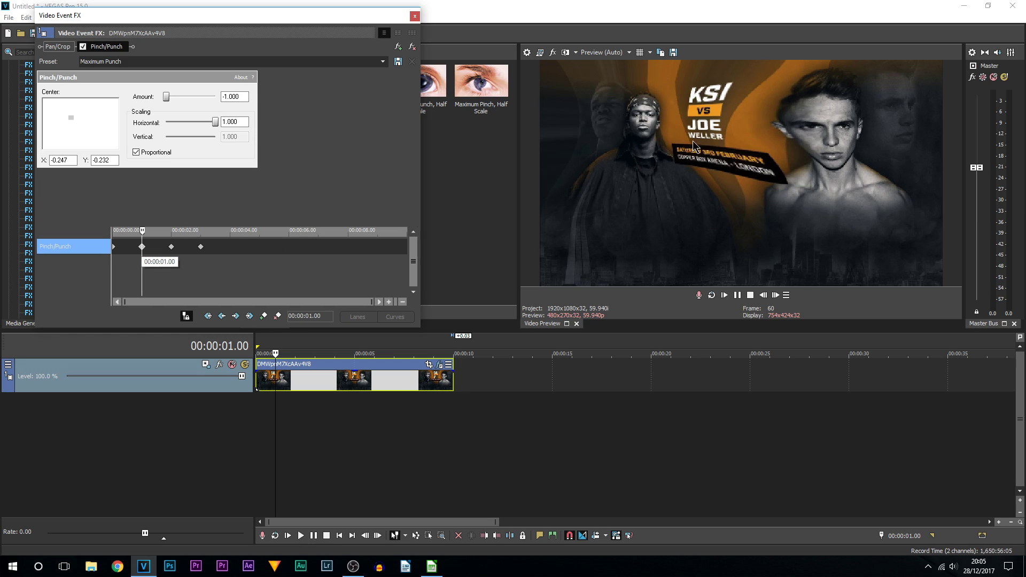
left_click(171, 247)
left_click(201, 247)
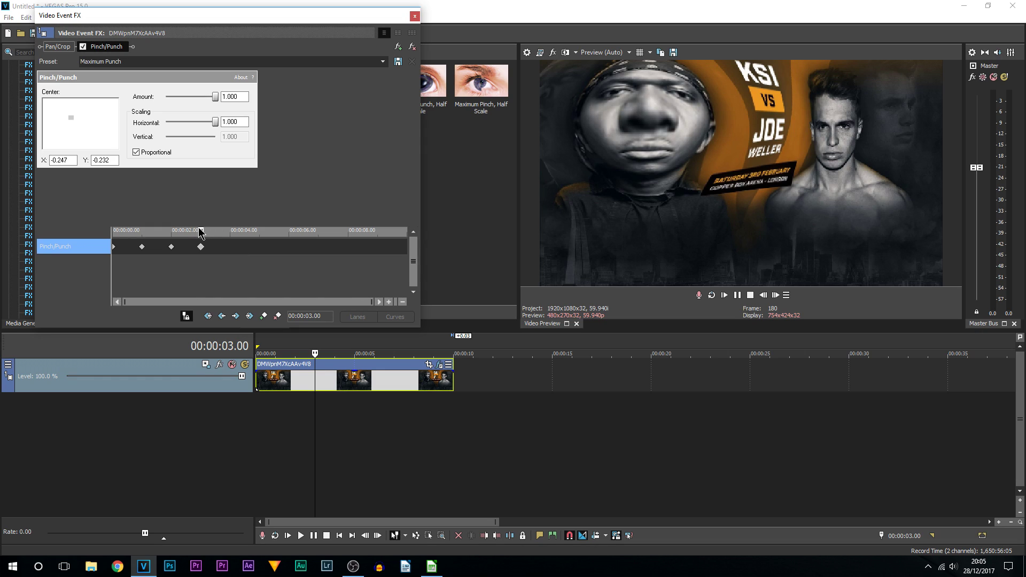
left_click_drag(201, 231, 231, 233)
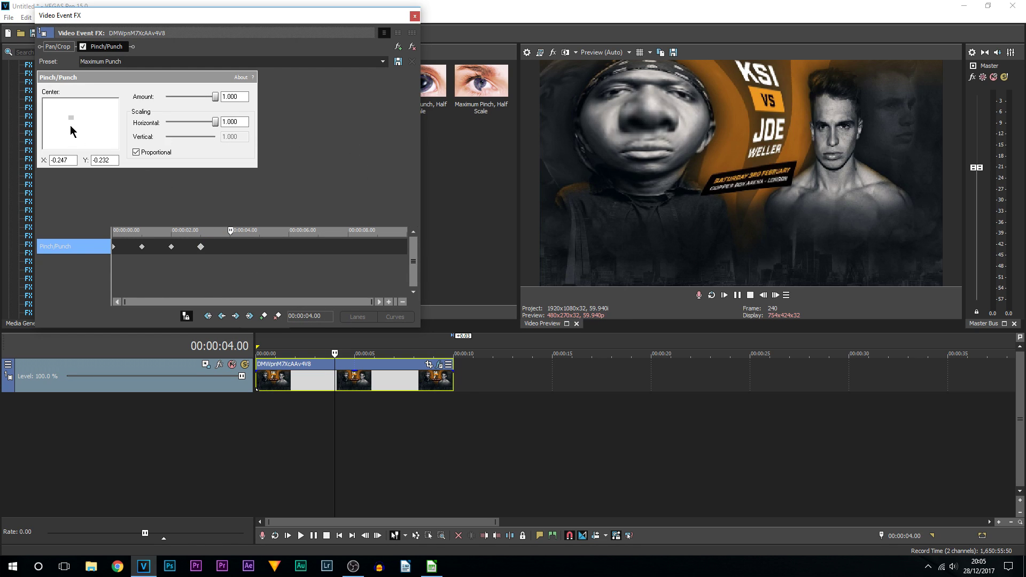
Step: Recentre the punch on Joe Weller's face, with Amount -1 at 4 seconds and 1 at 5 seconds
left_click_drag(71, 116, 89, 121)
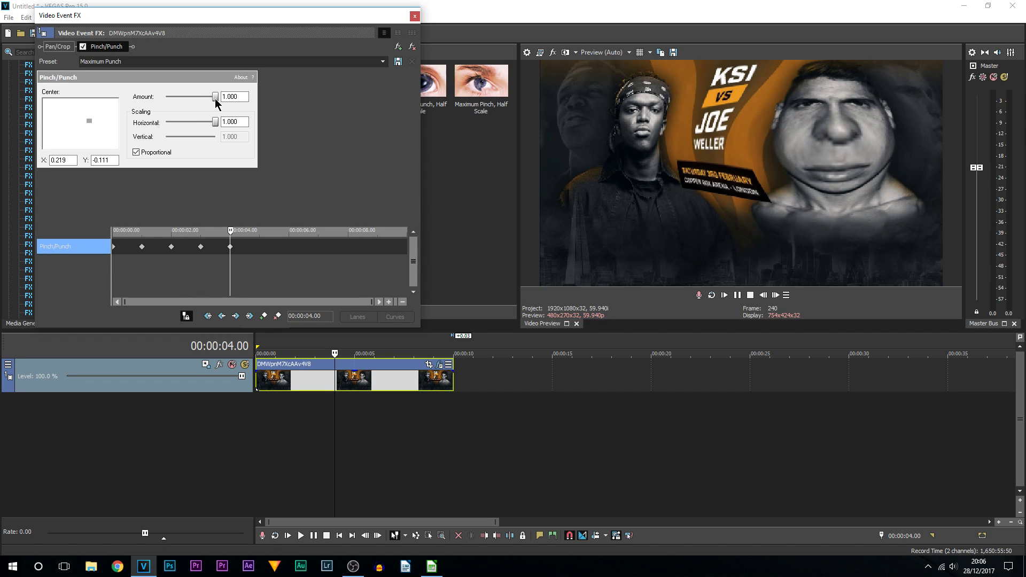
left_click_drag(216, 97, 166, 97)
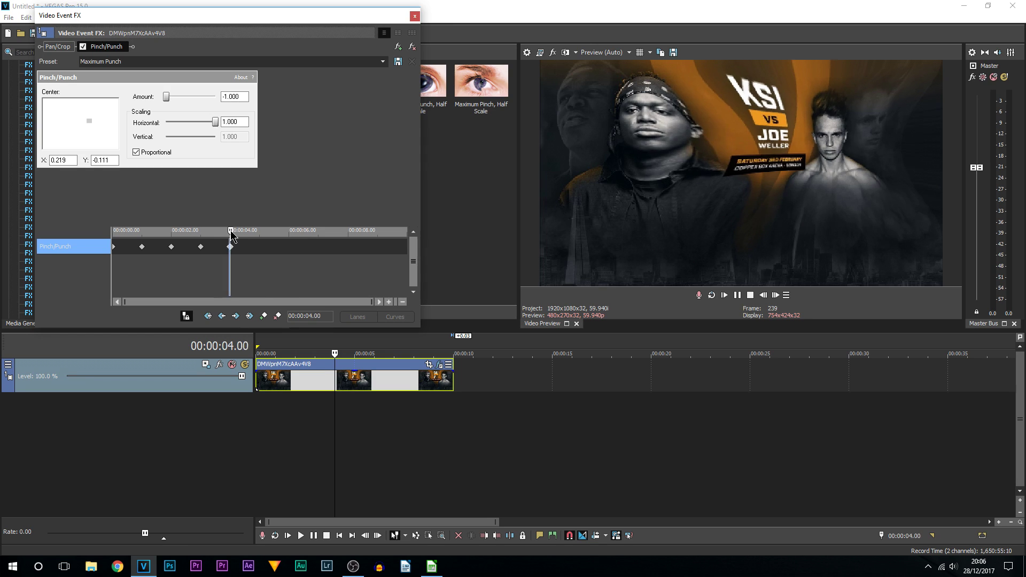
left_click_drag(230, 235, 260, 235)
left_click(259, 236)
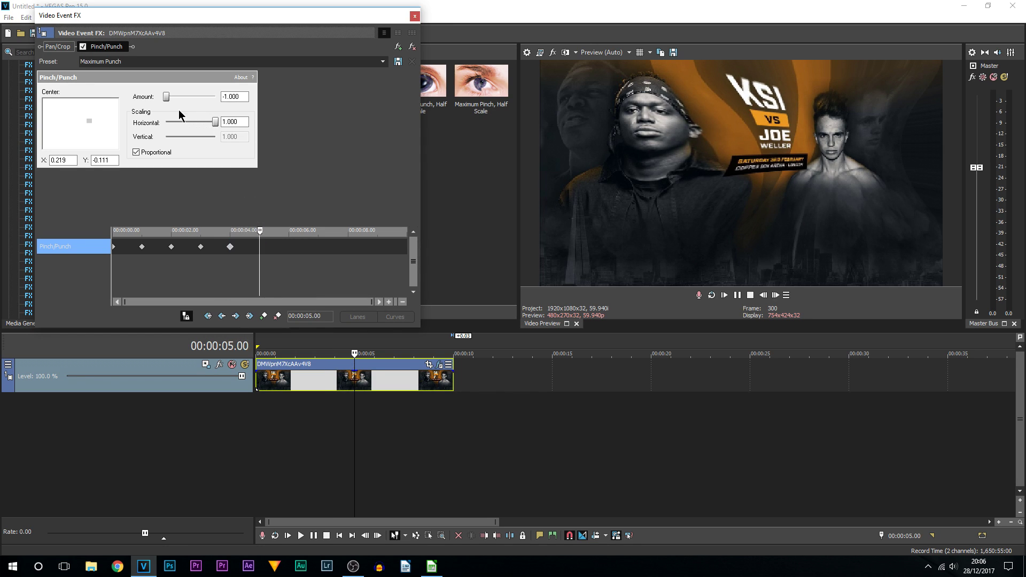
left_click_drag(167, 96, 402, 99)
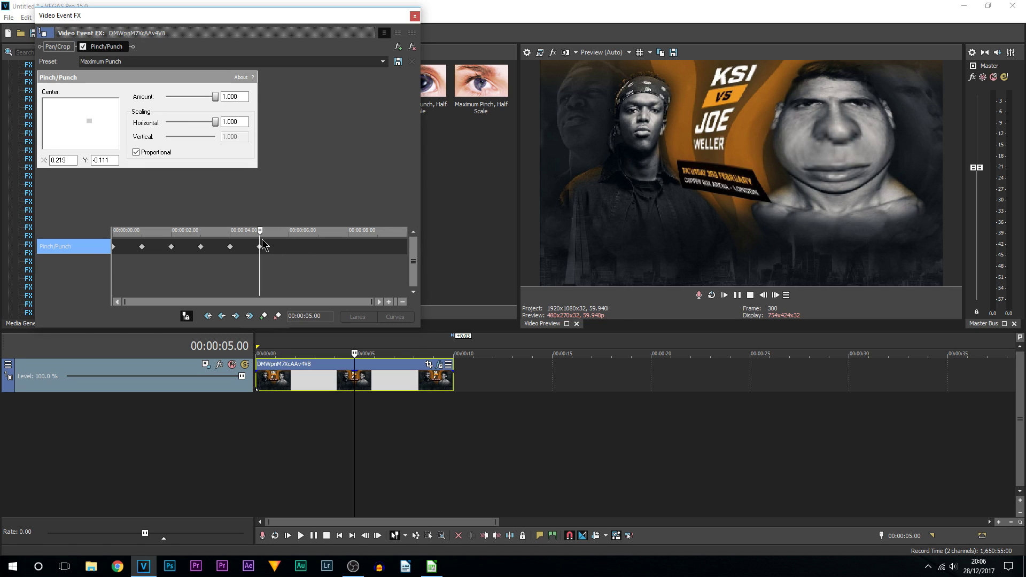
Step: Add a keyframe at 6 seconds and set Amount to 0 at 7 seconds
left_click_drag(262, 241, 289, 240)
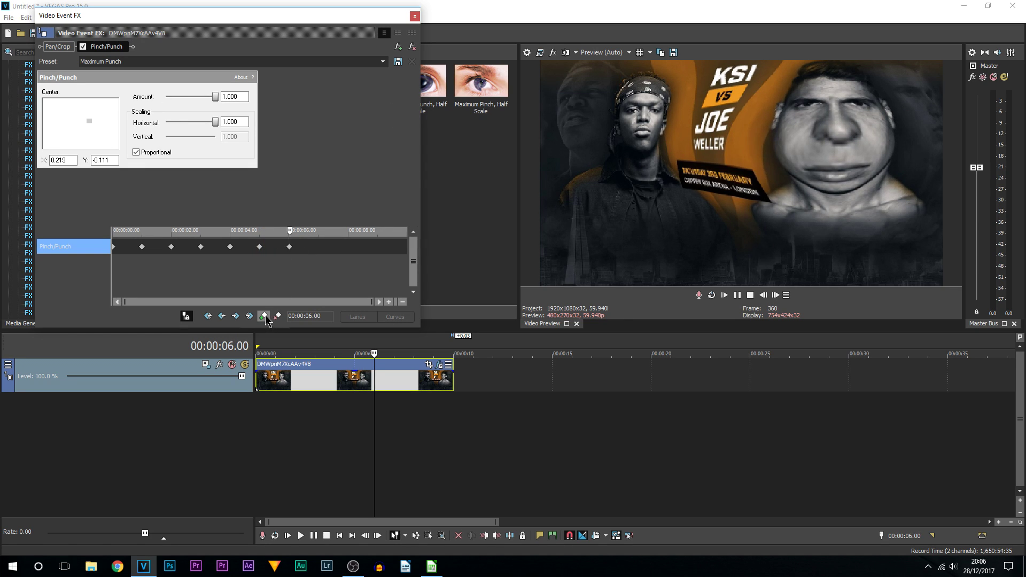
left_click_drag(290, 233, 320, 235)
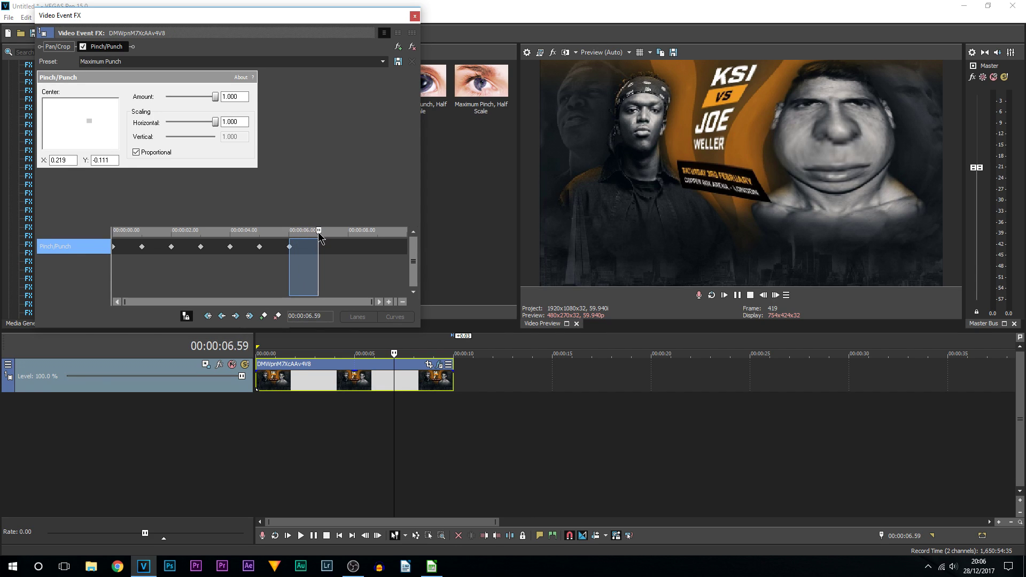
left_click(320, 235)
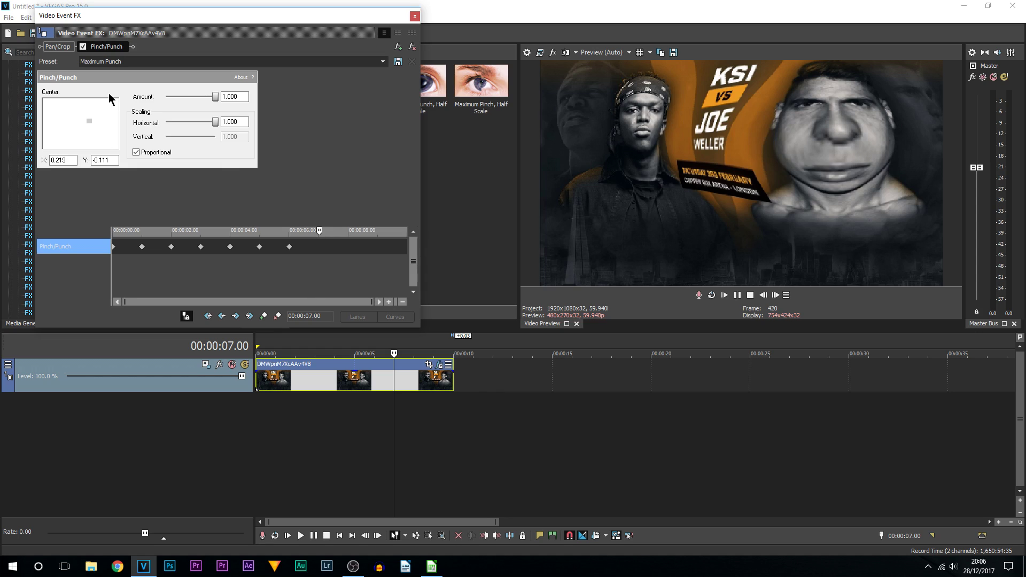
left_click_drag(215, 102, 115, 102)
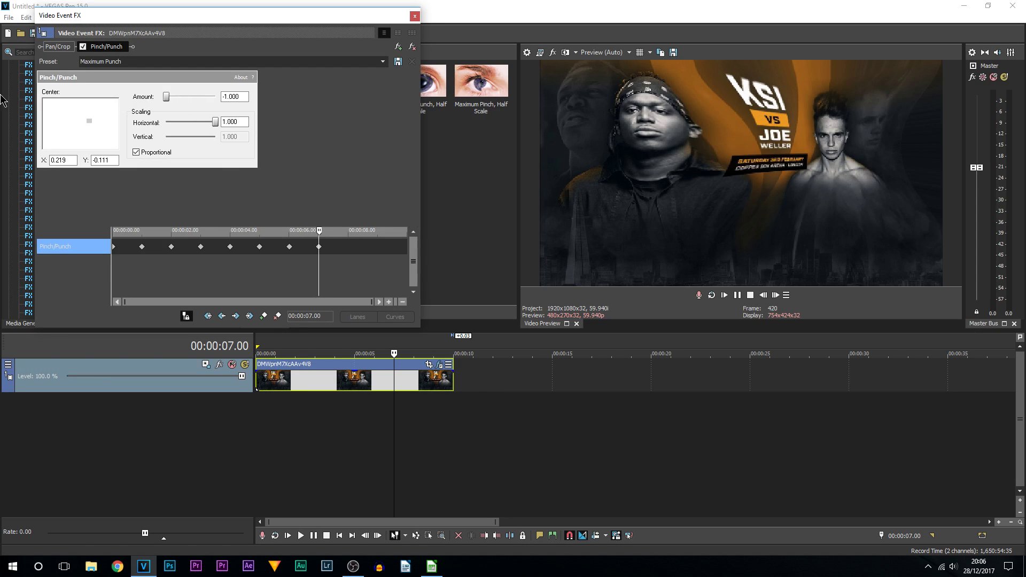
key("Tab")
type("0")
key("Return")
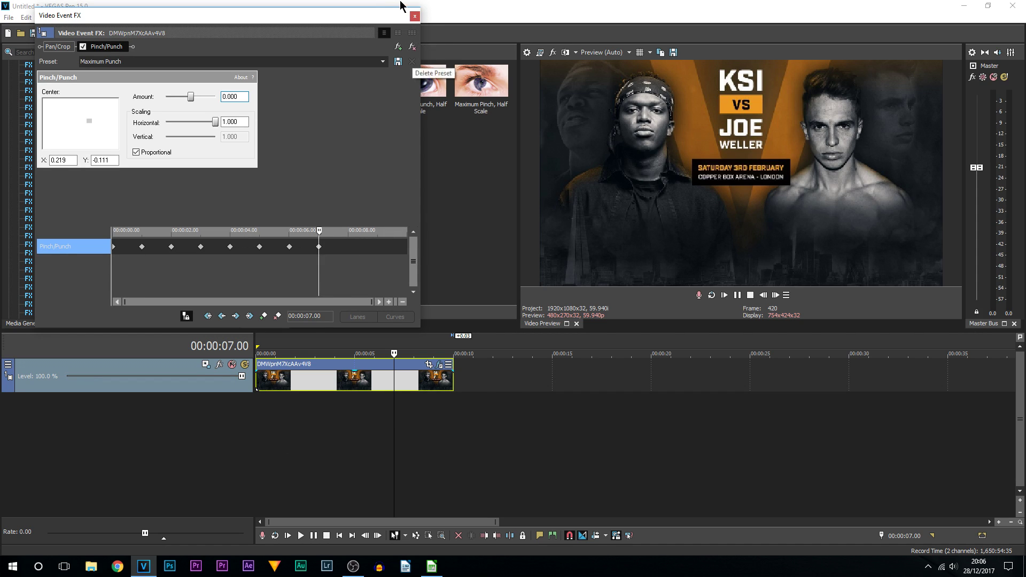
Step: Close Video Event FX and play the poster from the start to preview the animation
left_click(414, 15)
left_click(258, 377)
key("space")
left_click(750, 295)
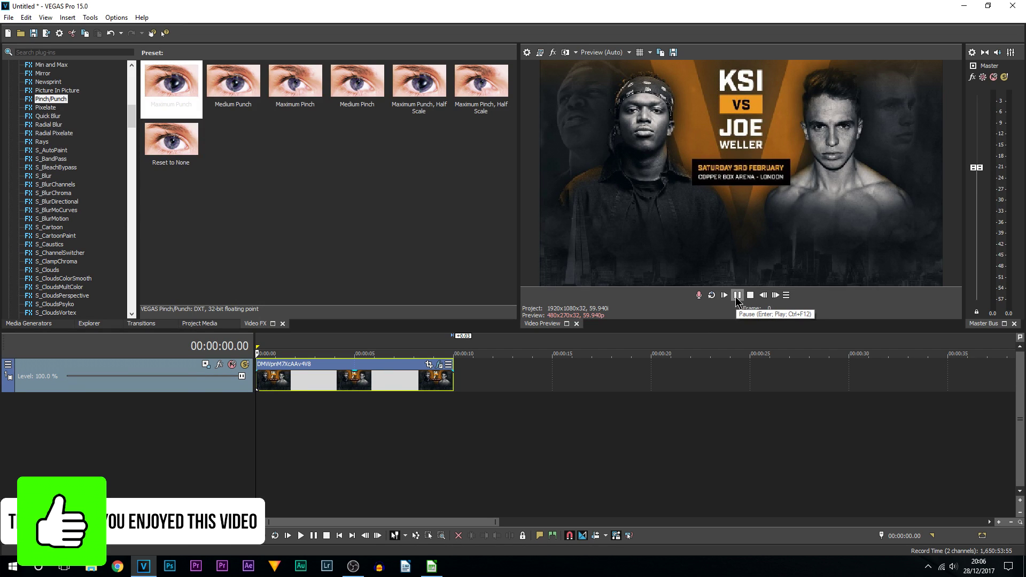
left_click(737, 295)
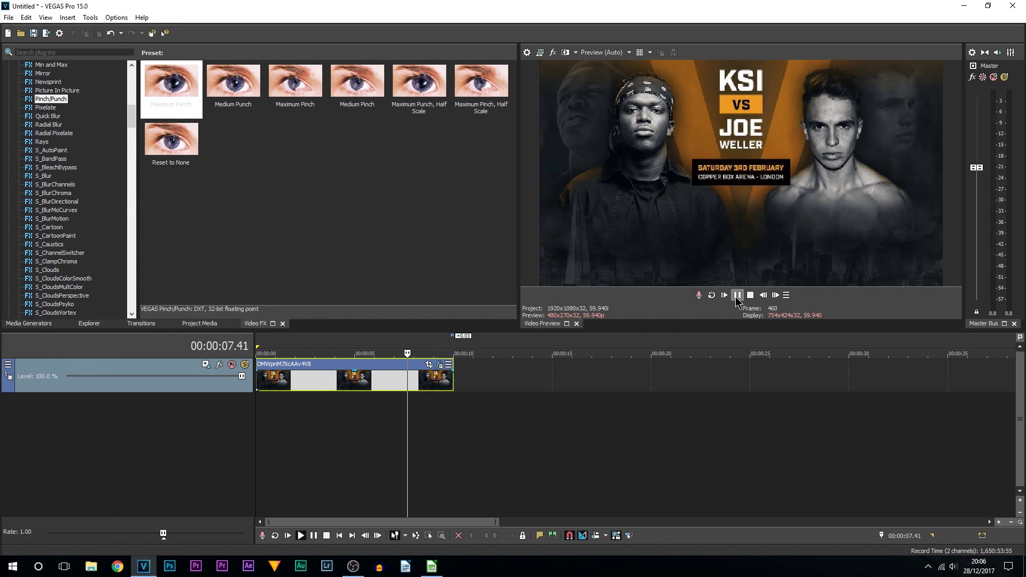
left_click(737, 295)
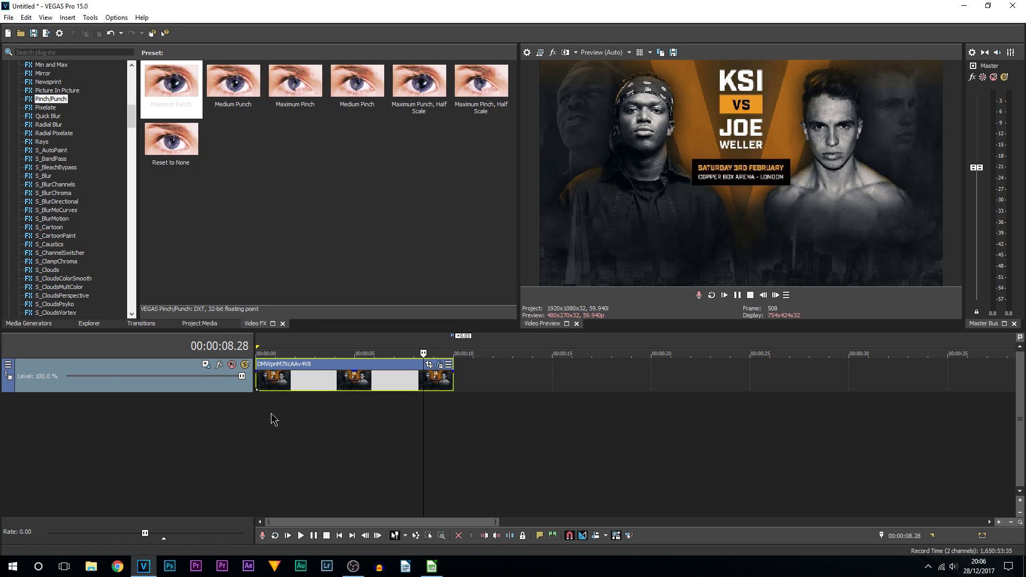
left_click(287, 378)
Step: Give the 3-second Pinch/Punch keyframe a Slow Fade, then close Event FX and play back
left_click(440, 365)
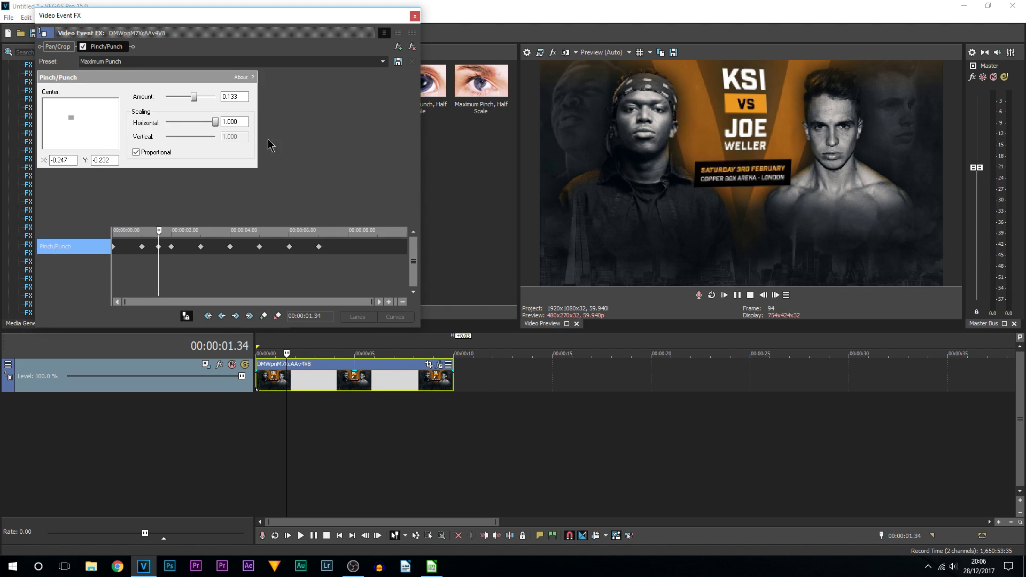
left_click(157, 246)
left_click(115, 247)
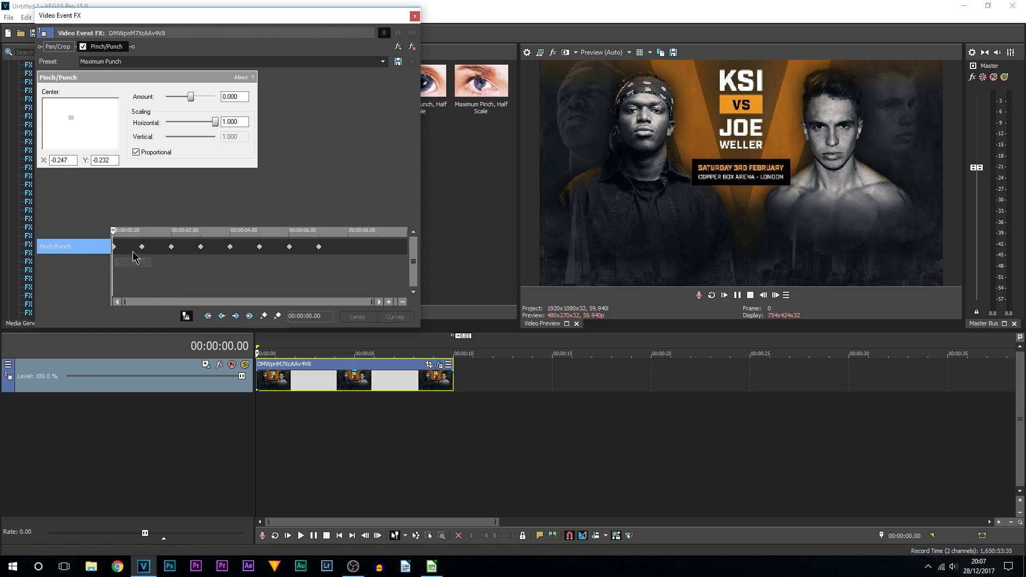
left_click(142, 247)
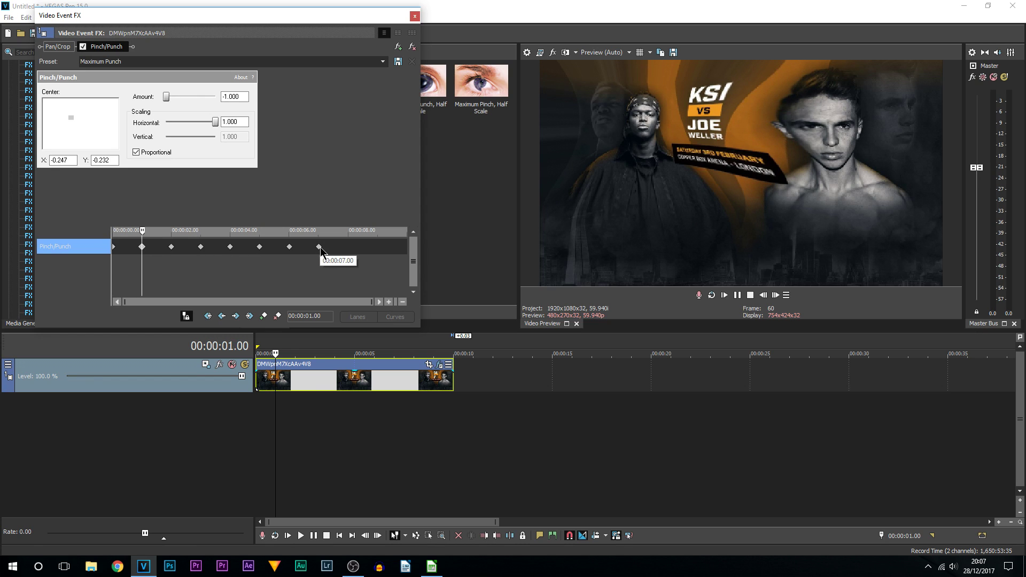
left_click(200, 247)
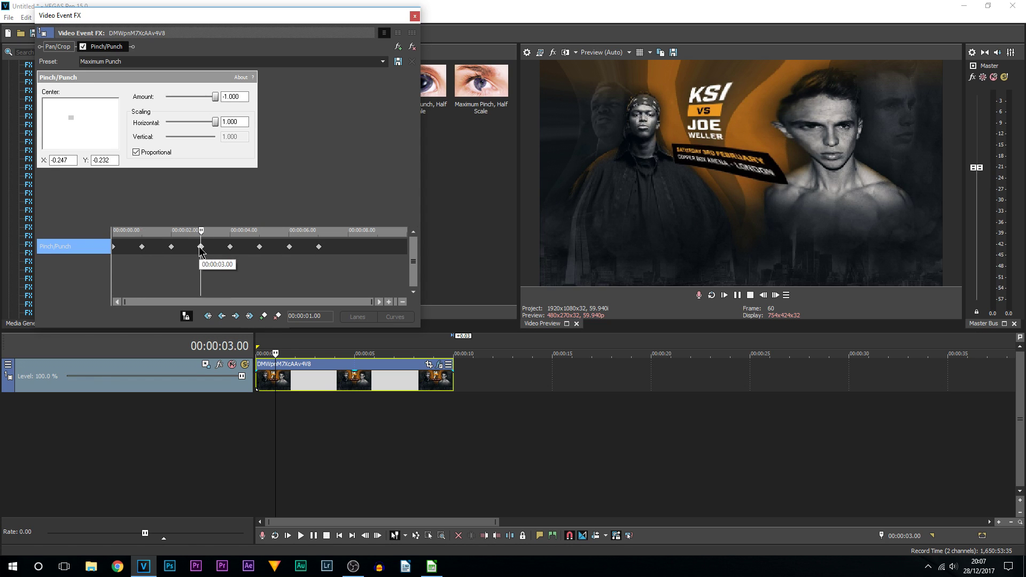
right_click(201, 249)
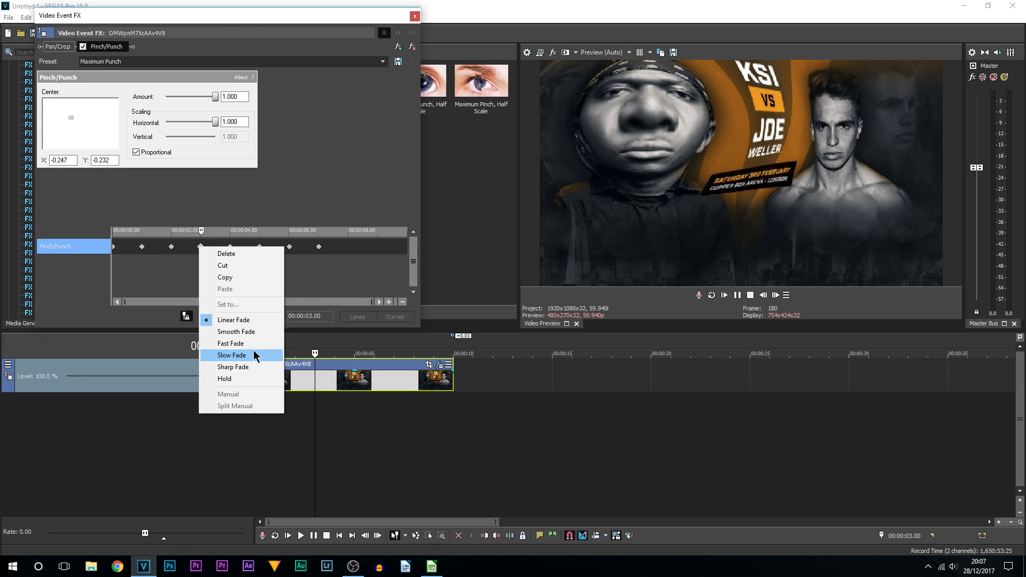
left_click(231, 355)
left_click(414, 16)
key("space")
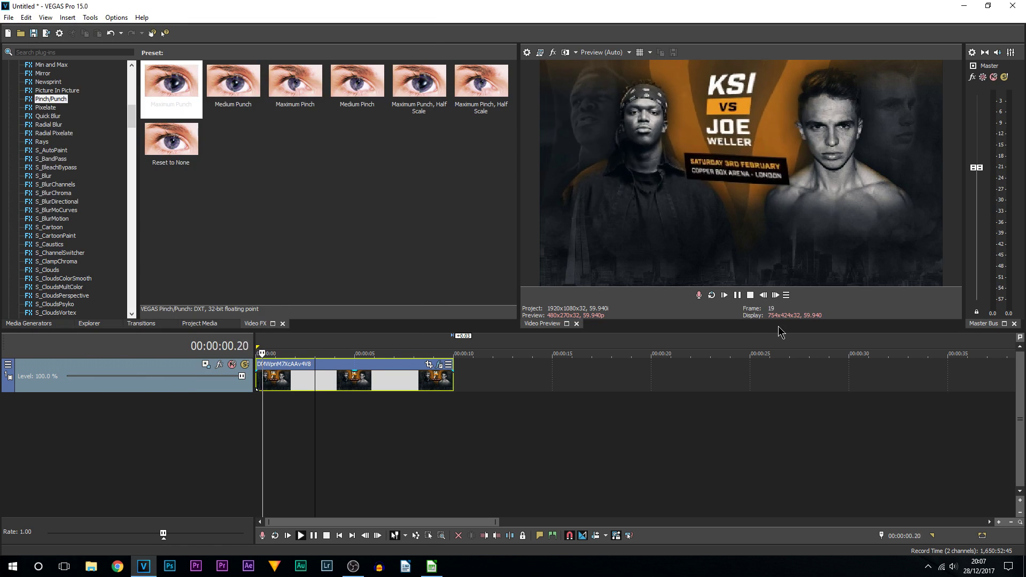